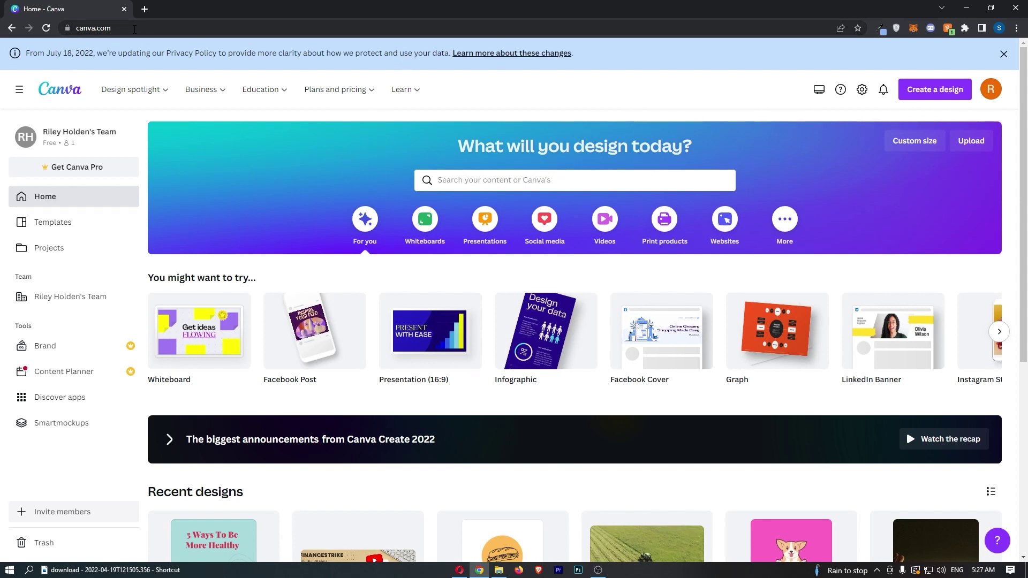
scroll(435, 184, down, 5)
scroll(434, 183, down, 3)
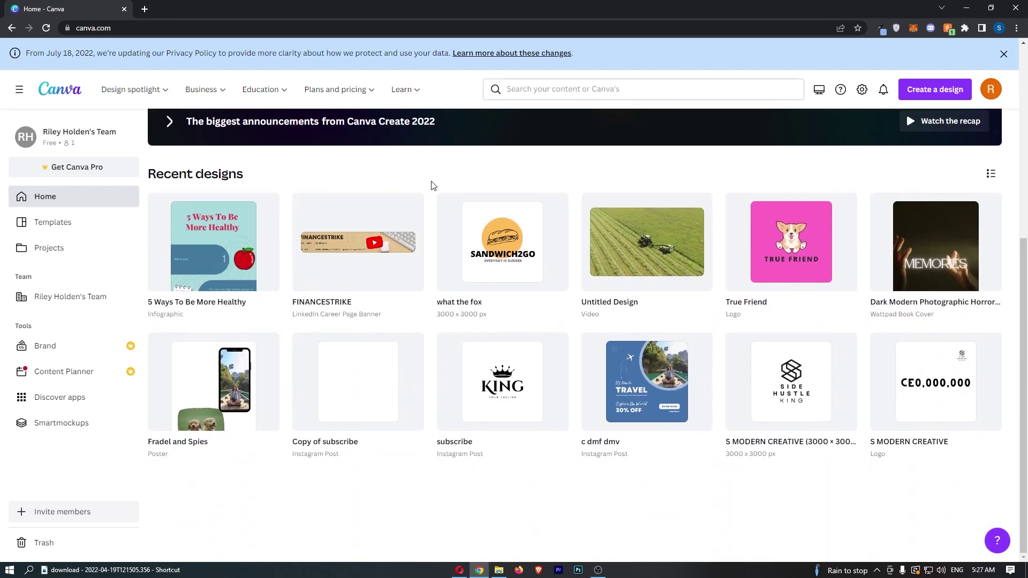
scroll(434, 184, up, 8)
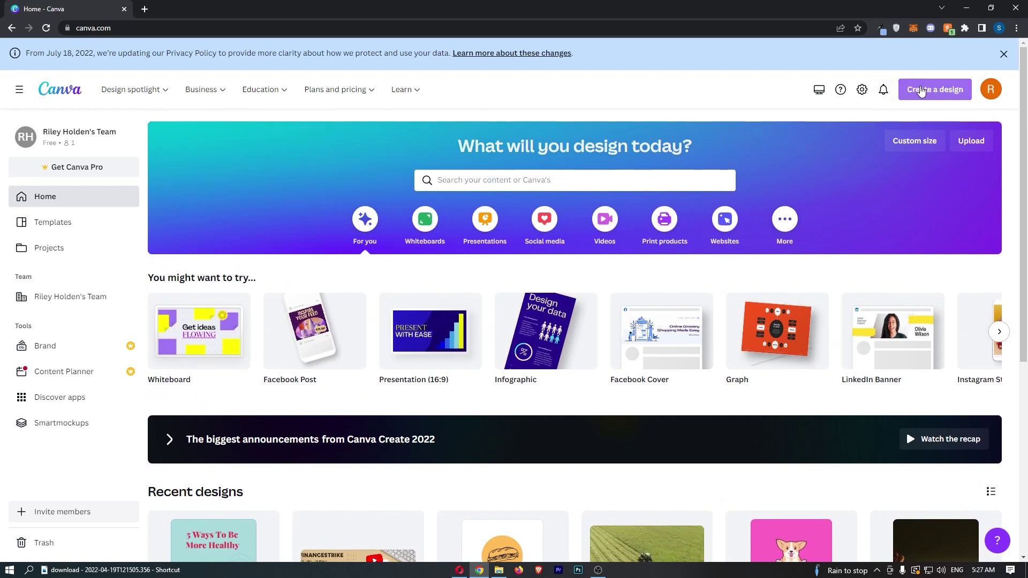
- Open Canva's create-a-design search to look for a resume design
click(922, 91)
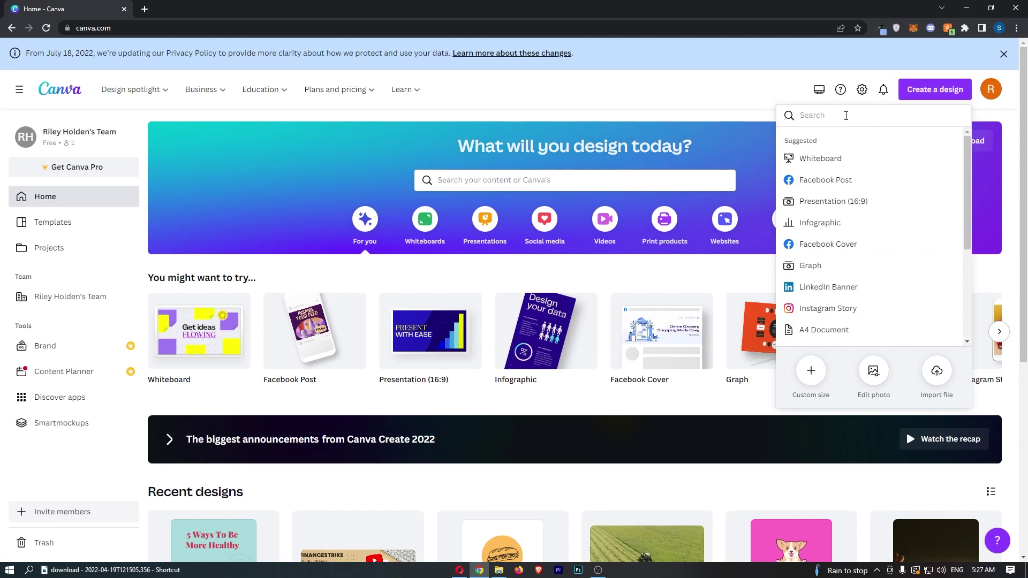
text(res)
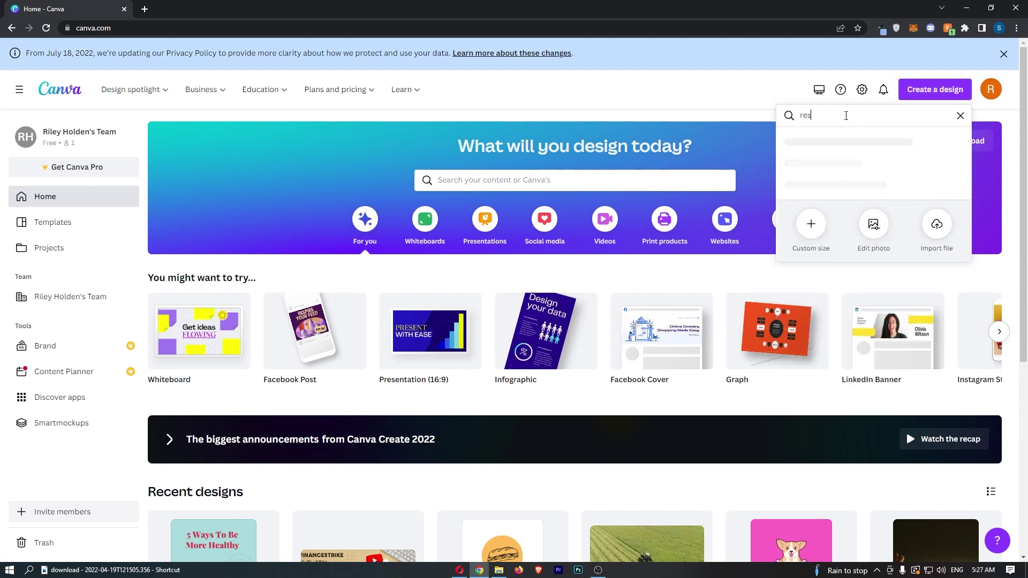
text(ume)
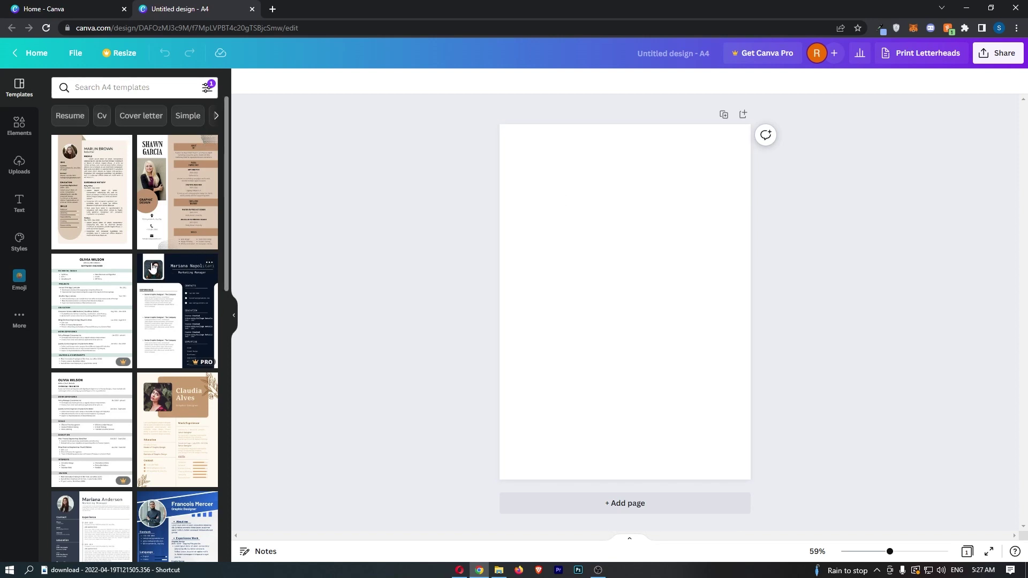
scroll(151, 263, down, 2)
scroll(151, 263, down, 3)
scroll(151, 263, down, 3)
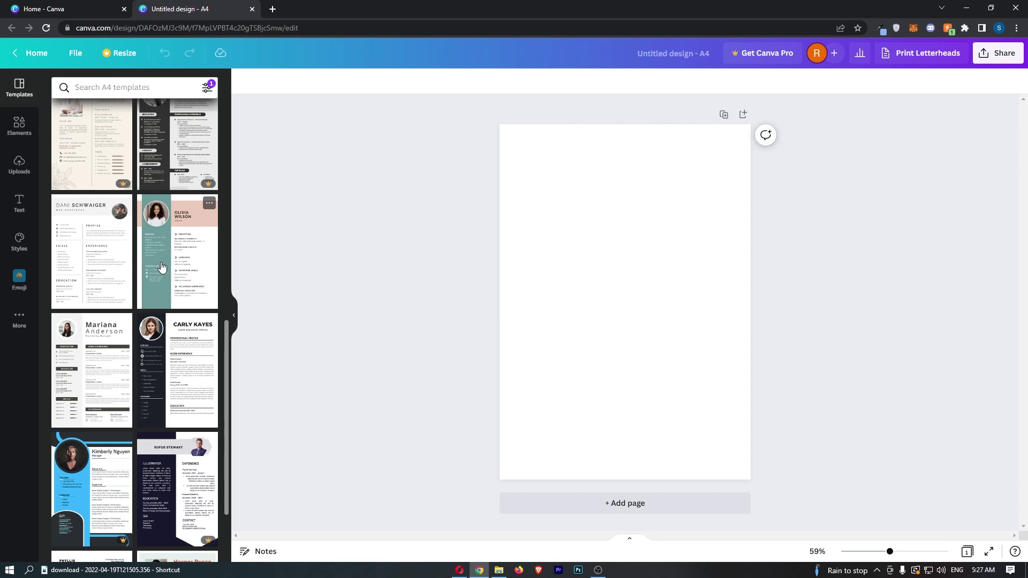
scroll(162, 266, down, 3)
scroll(169, 274, up, 1)
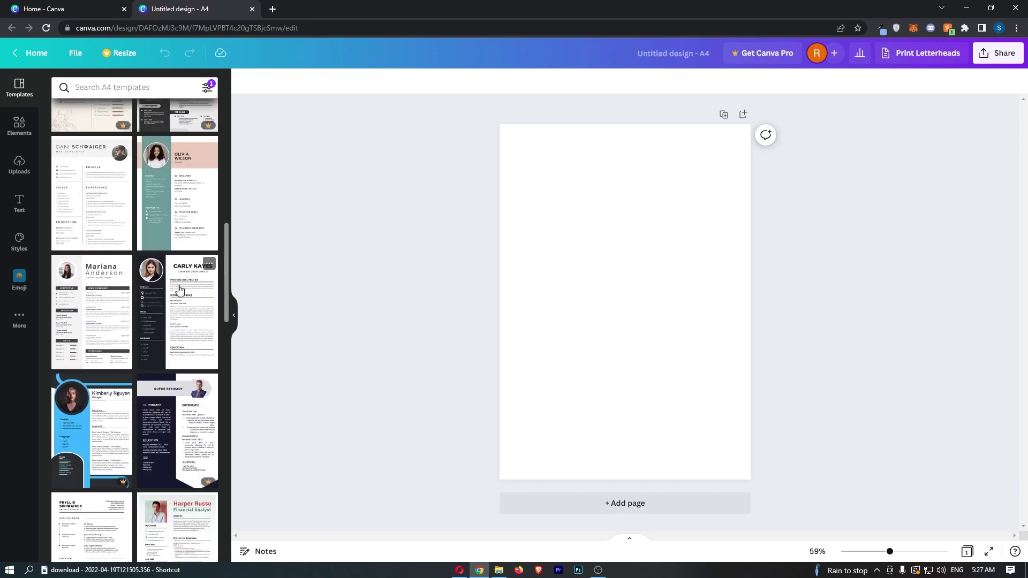
- Apply the teal-and-pink Olivia Wilson resume template to the blank A4 page
click(190, 215)
scroll(162, 241, up, 2)
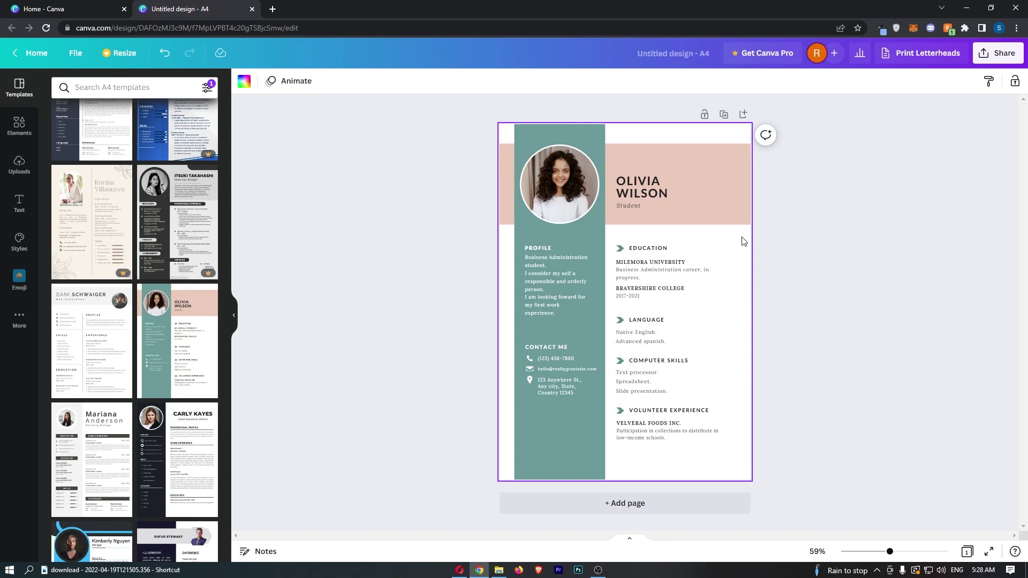
ctrl+scroll(743, 241, up, 2)
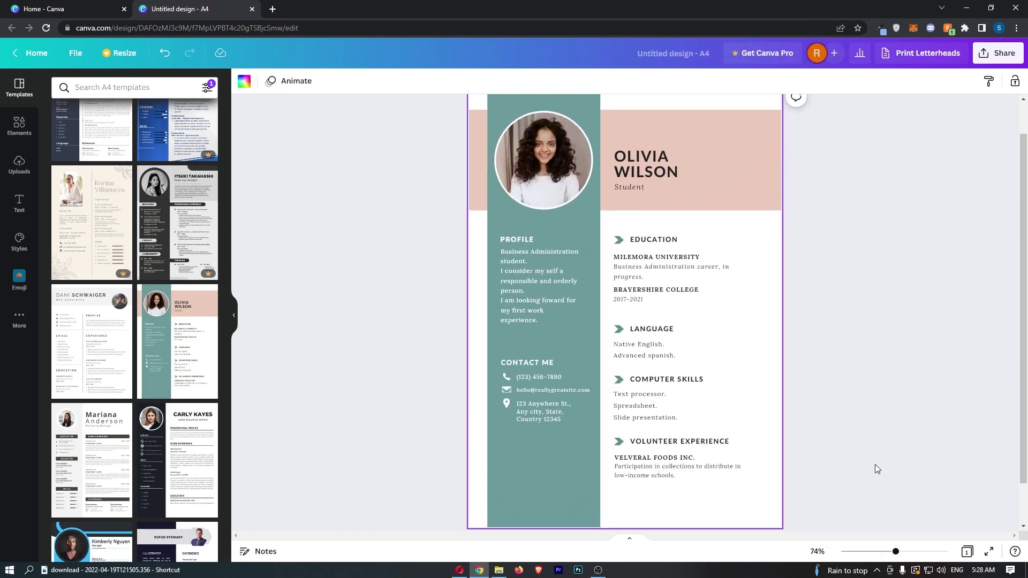
scroll(875, 464, up, 1)
- Search the Pexels stock photo site for a photo of a man
click(568, 190)
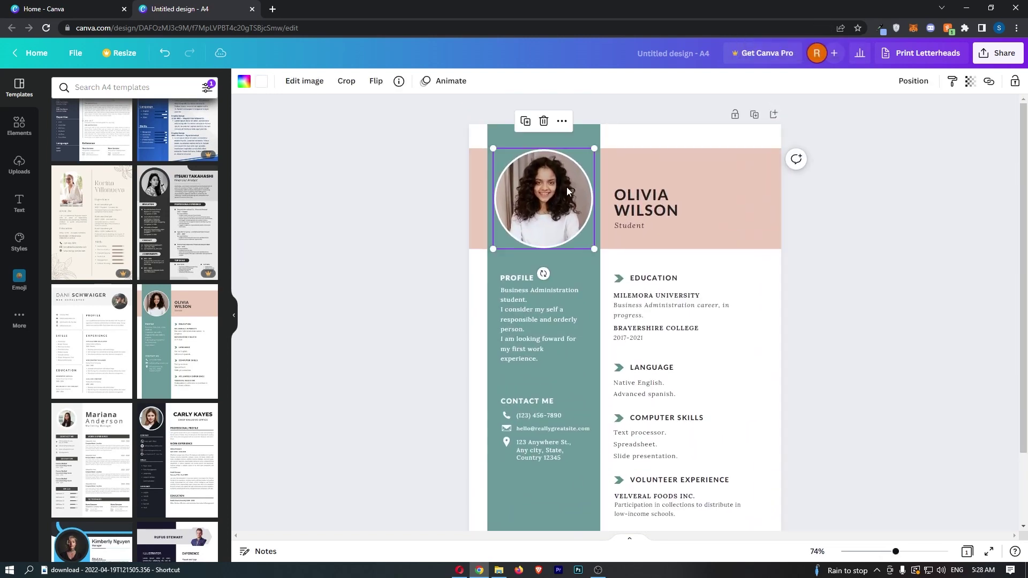
click(271, 9)
text(pexels.com)
key(Return)
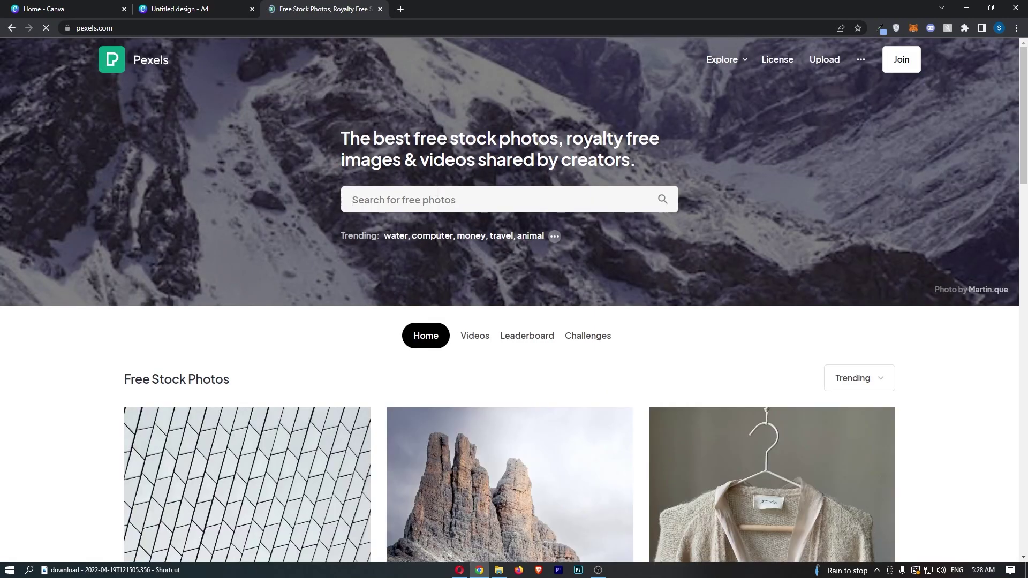
click(437, 198)
text(man)
key(Return)
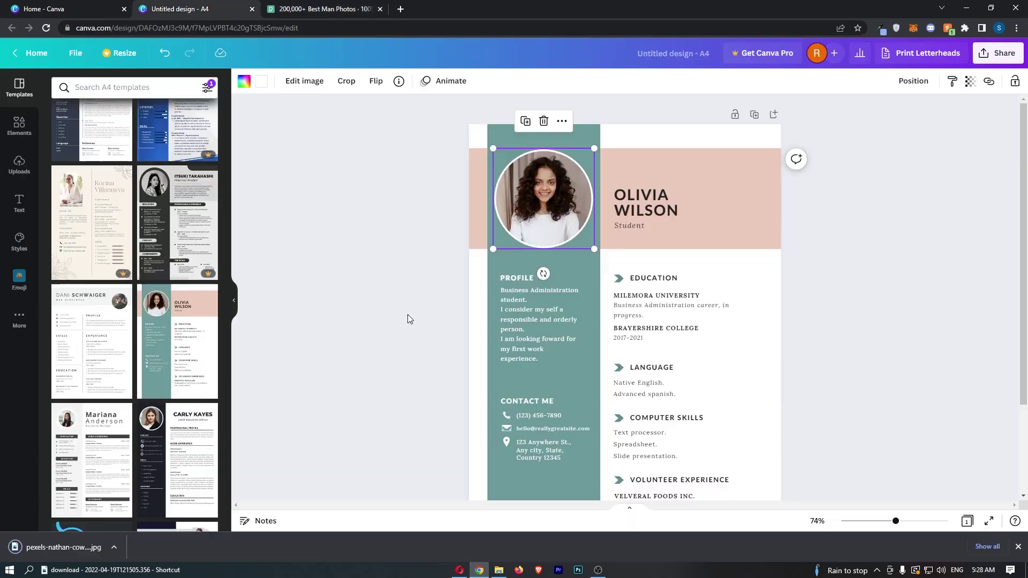
- Drag the uploaded man's photo from Uploads onto the resume's profile circle
click(20, 167)
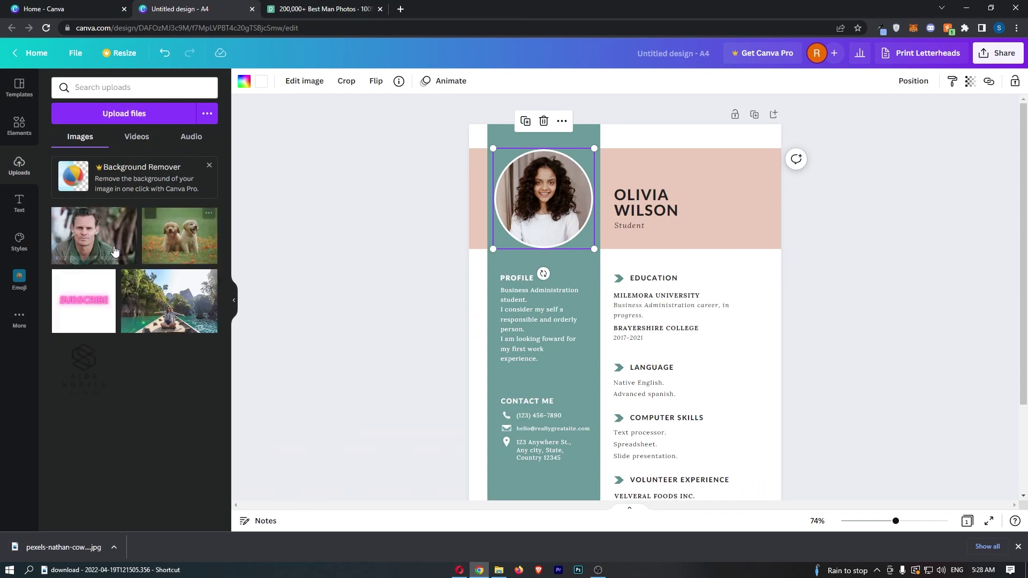
drag(89, 235, 543, 198)
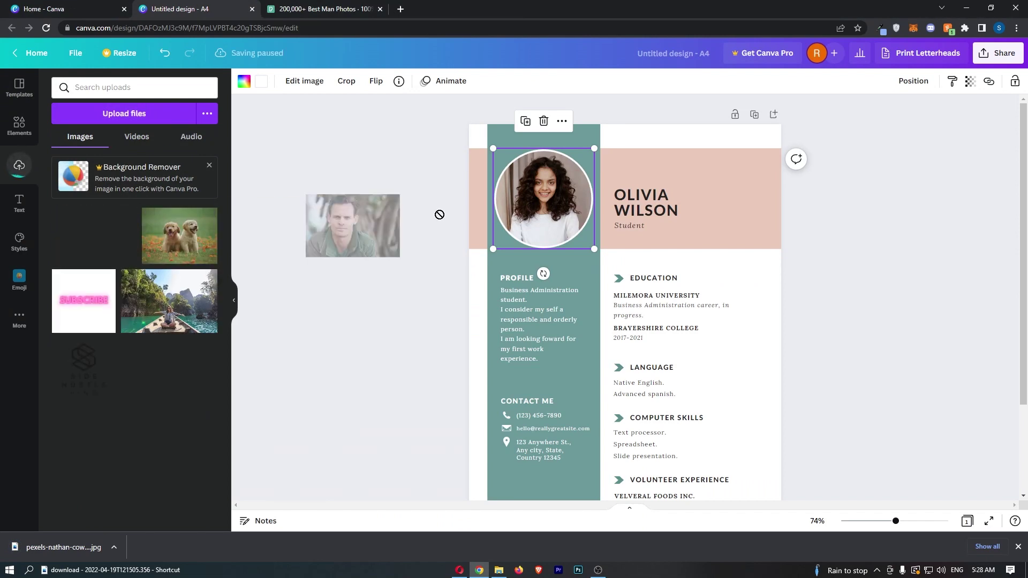
double_click(619, 204)
- Replace the resume's name heading with FINANCE STRIKE
click(843, 218)
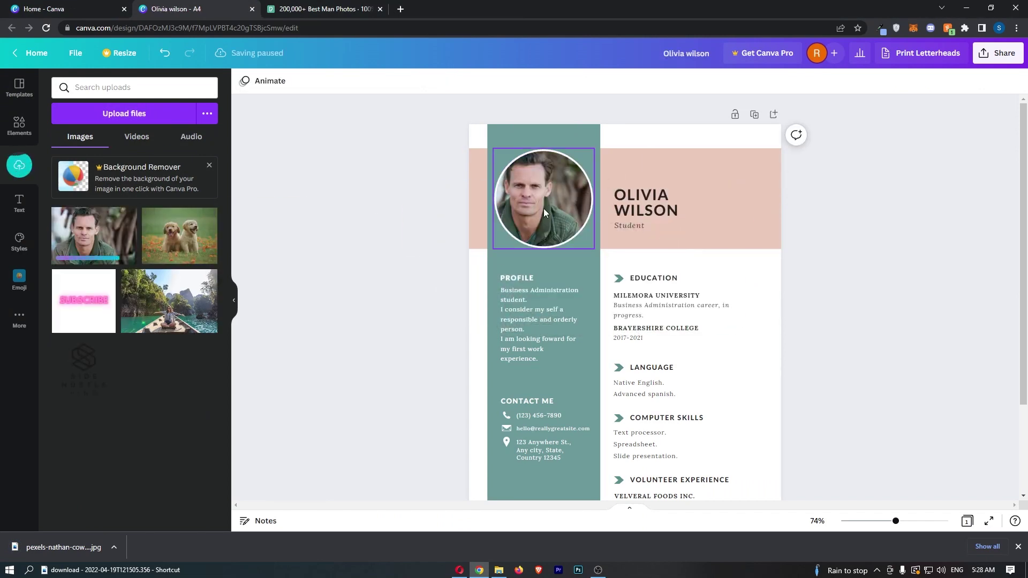
click(543, 198)
double_click(690, 207)
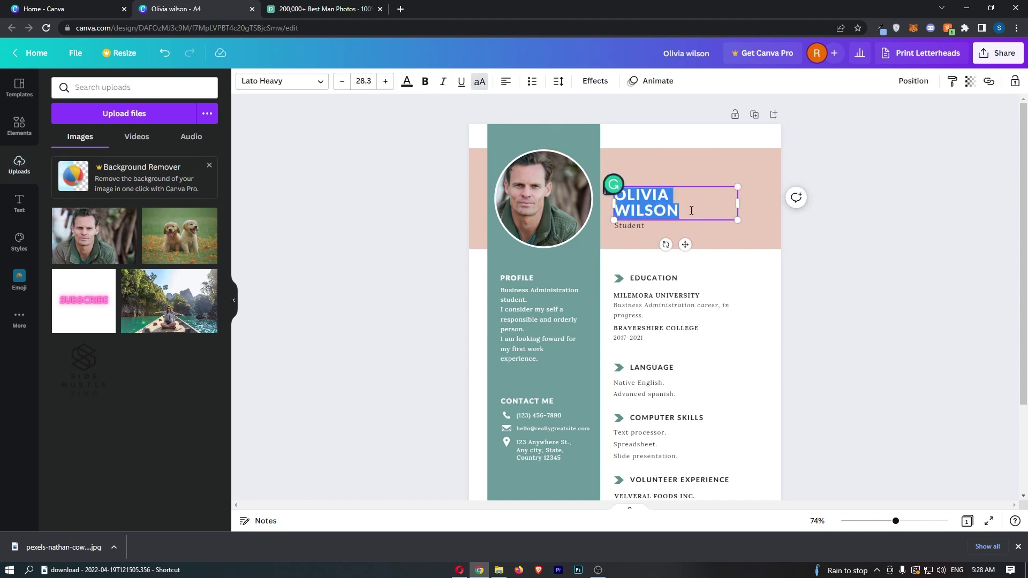
text(FINANCE STRIKE)
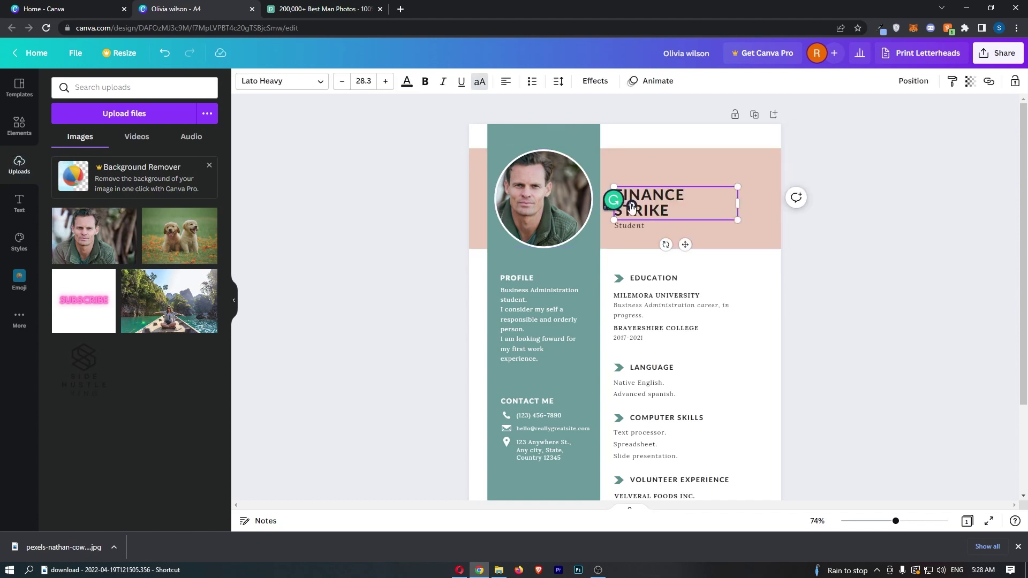
- Change the subtitle beneath the name from Student to YouTuber
click(808, 271)
click(633, 224)
double_click(633, 224)
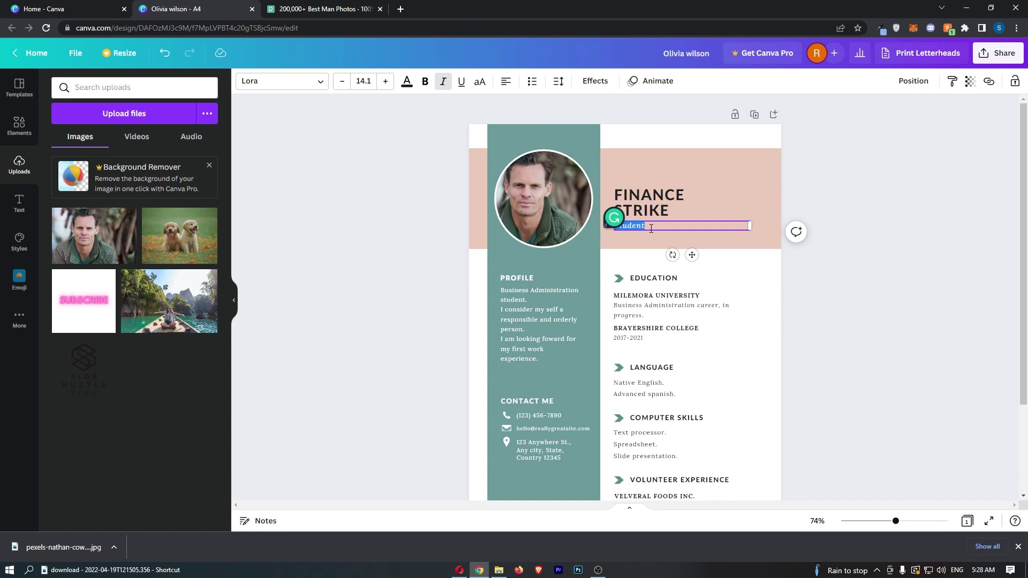
click(647, 226)
drag(642, 225, 616, 226)
text(YouTuber)
click(837, 205)
scroll(820, 222, down, 1)
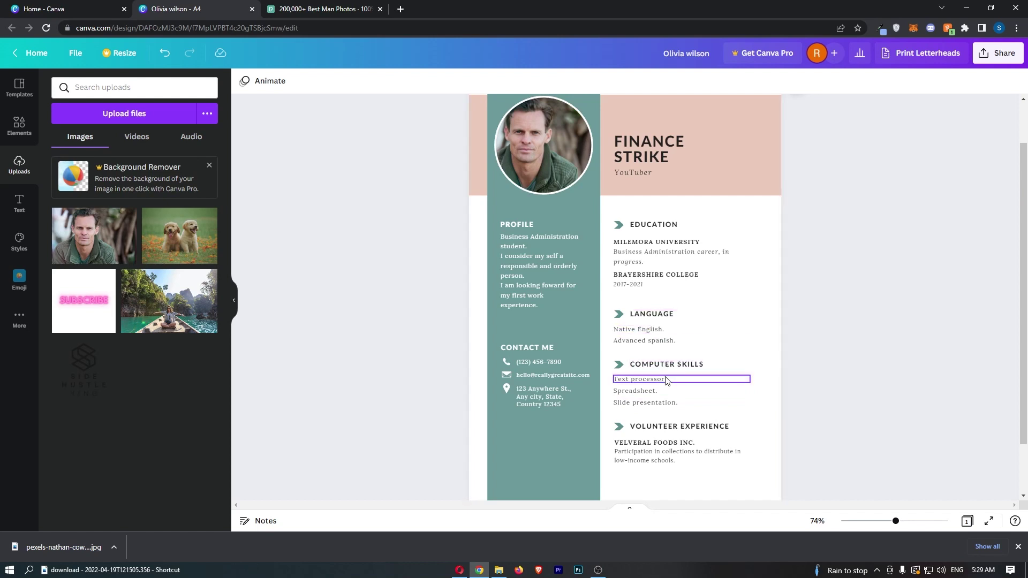
scroll(664, 386, down, 1)
scroll(663, 418, up, 1)
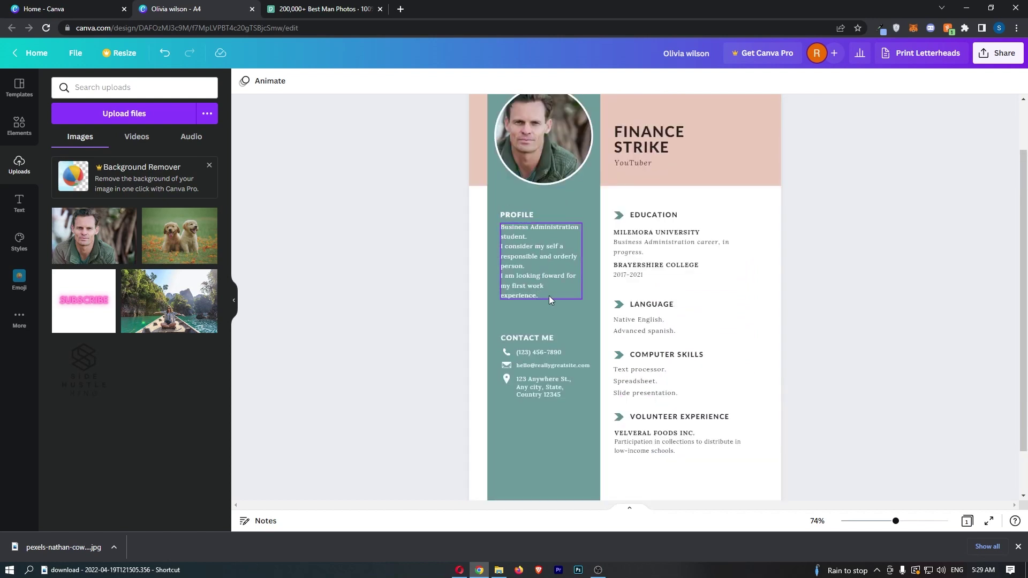
- Delete the 'Advanced spanish.' line, leaving only 'Native English.' under Language
click(1019, 547)
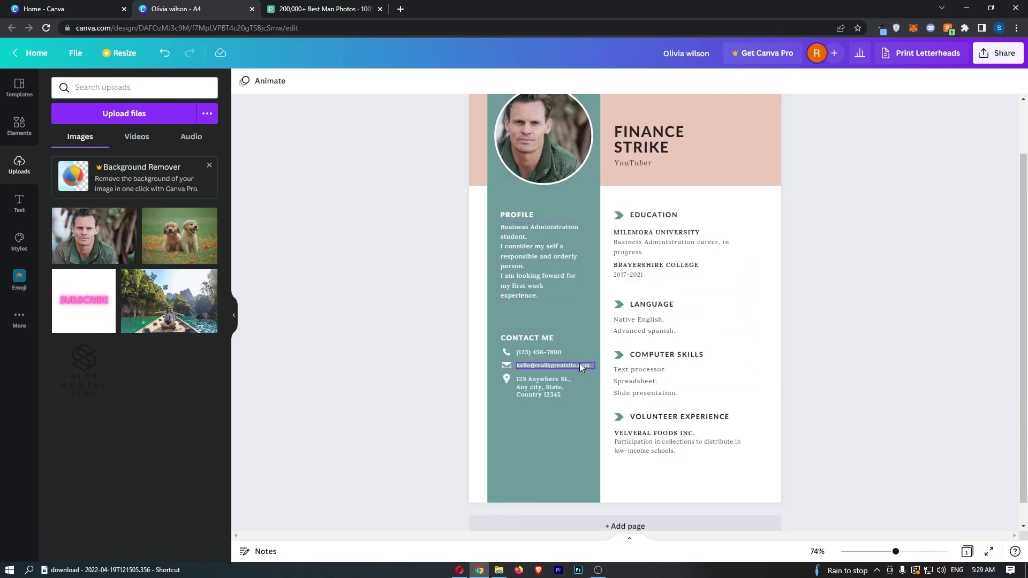
scroll(579, 364, down, 1)
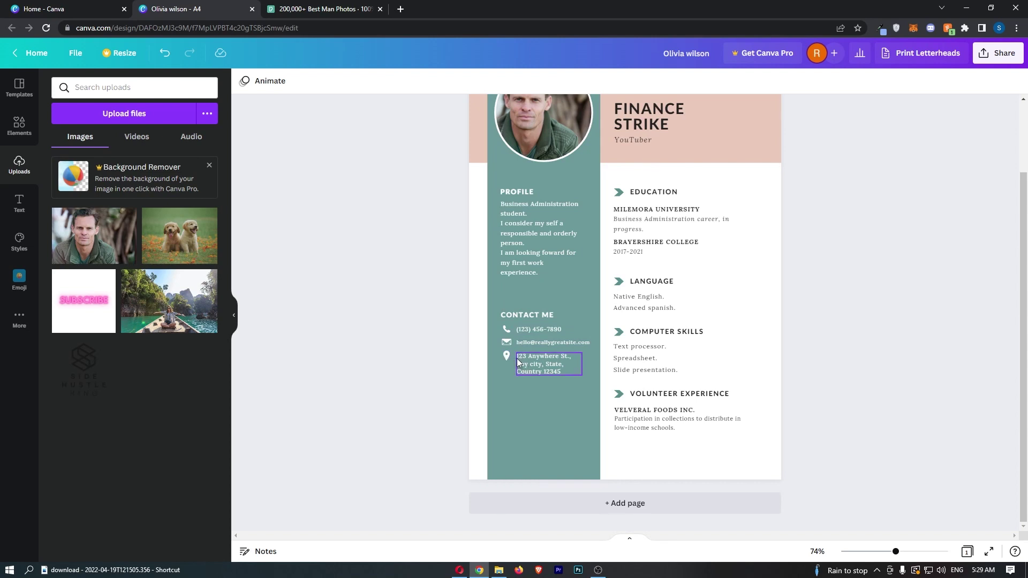
click(658, 312)
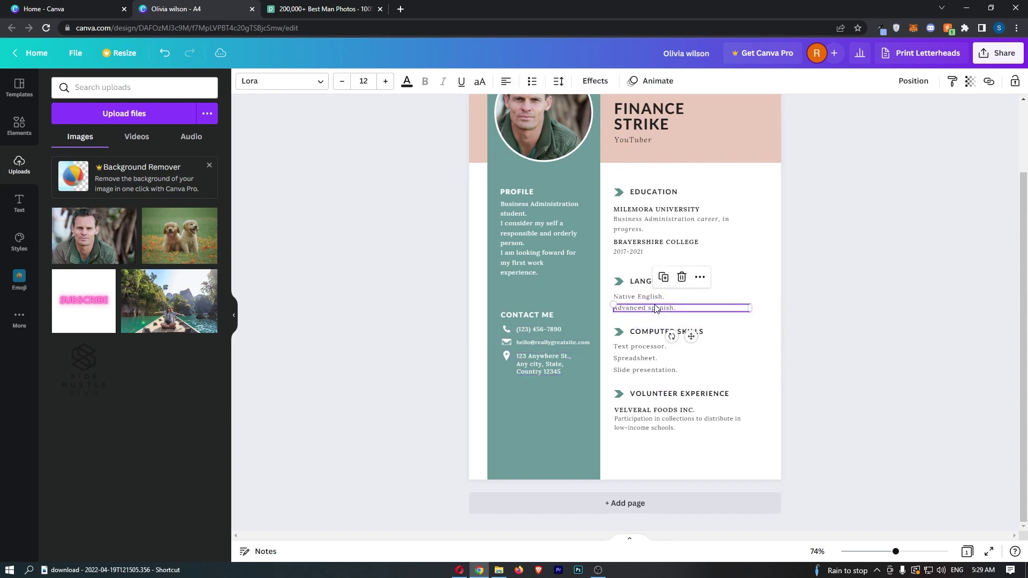
click(657, 312)
key(Delete)
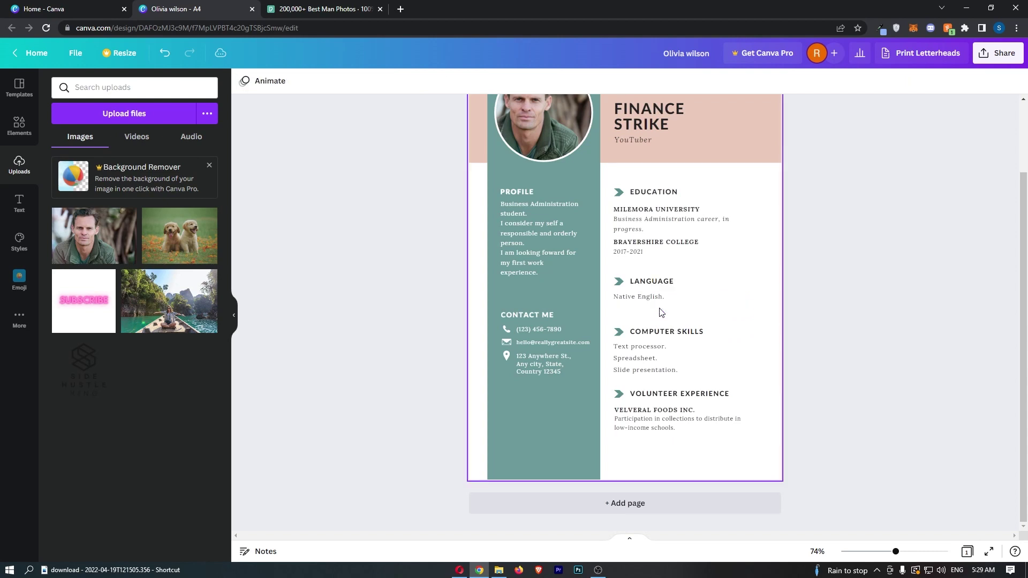
scroll(660, 312, up, 3)
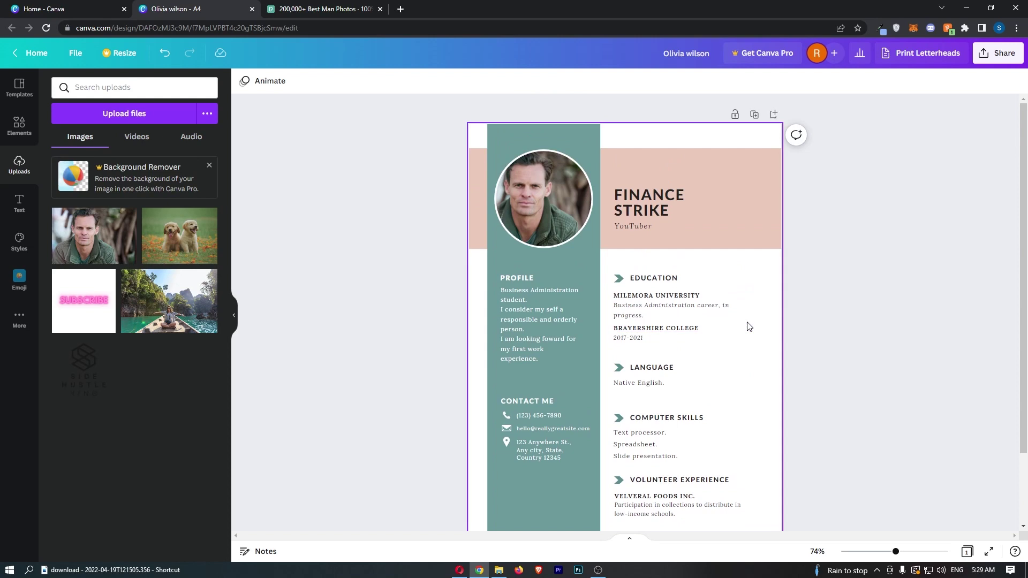
scroll(748, 327, down, 2)
scroll(640, 235, up, 2)
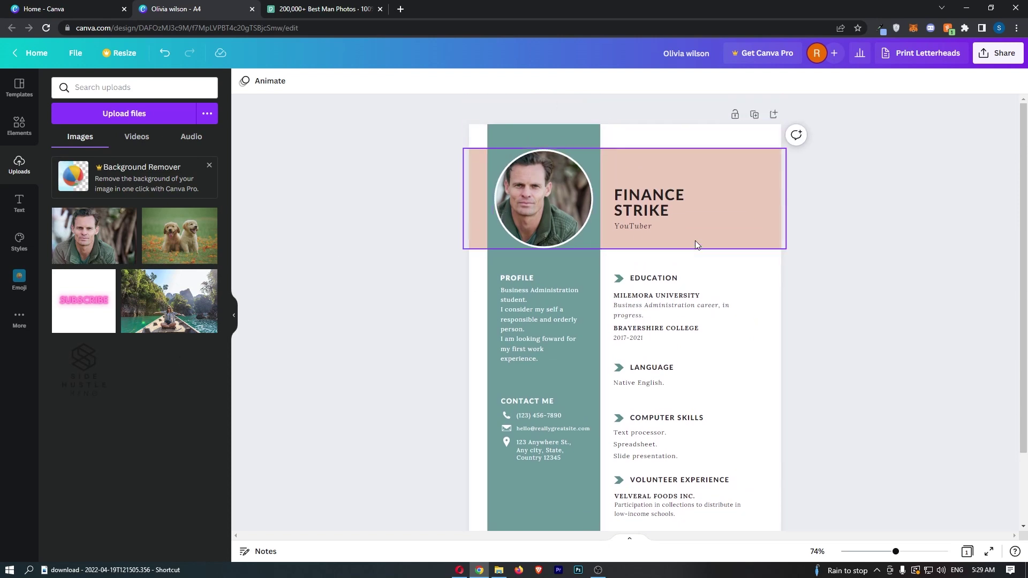
scroll(695, 240, up, 2)
scroll(695, 240, down, 2)
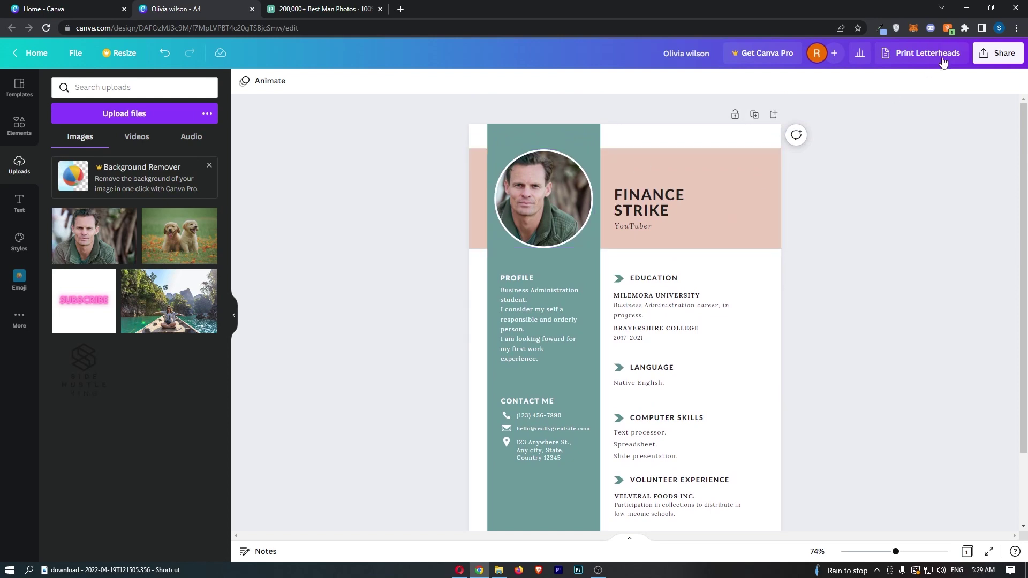
- Bring up the resume's download settings from the Share menu, with PDF Standard as file type
click(1001, 58)
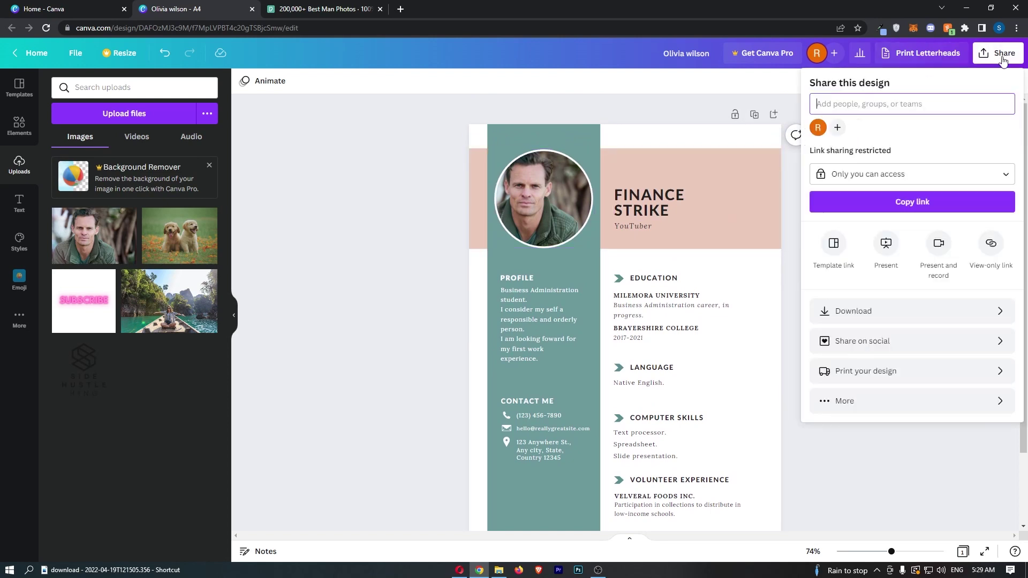
click(836, 314)
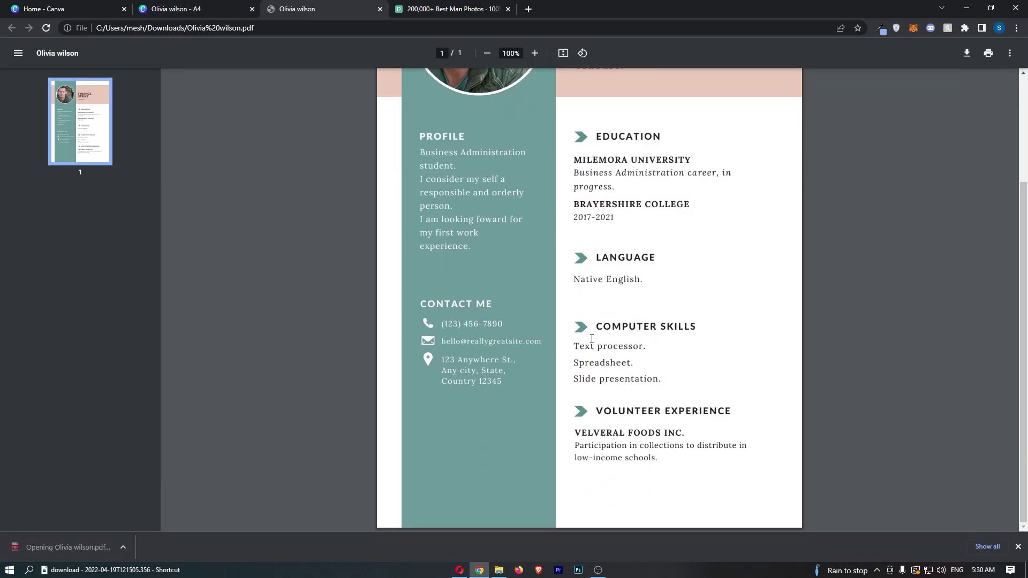
scroll(592, 340, up, 3)
- Open the downloaded resume PDF from the browser's download bar
click(1019, 547)
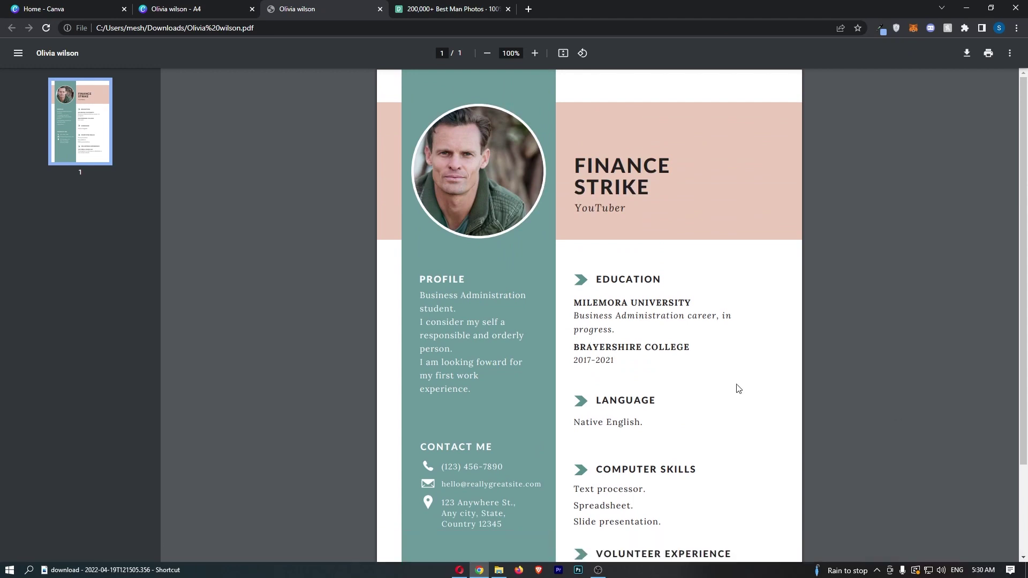